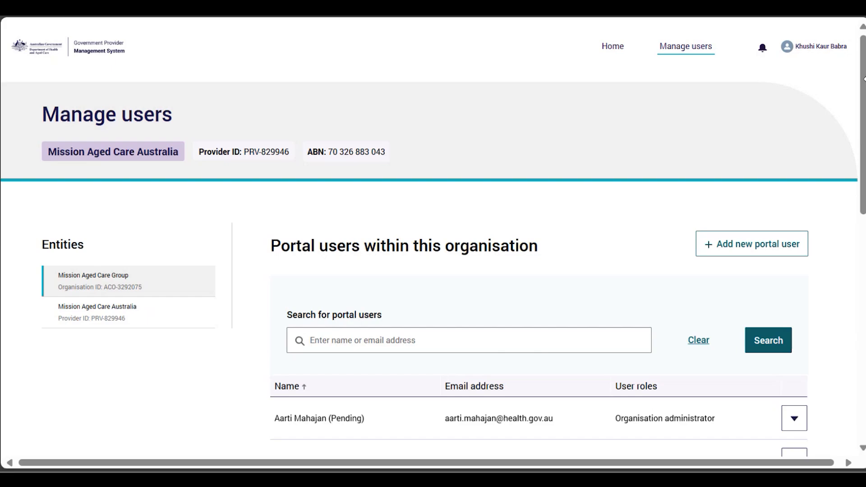
# Select the Mission Aged Care Group entity and begin adding a new portal user to it
pyautogui.click(83, 279)
pyautogui.click(83, 278)
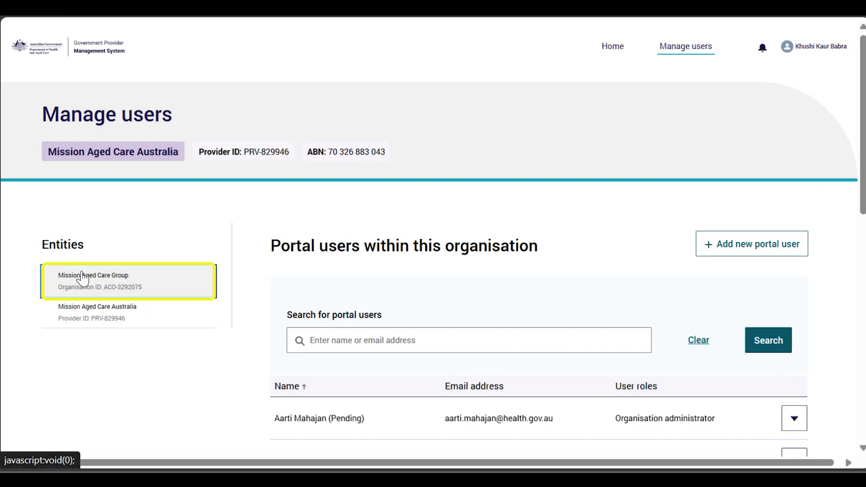
pyautogui.click(735, 253)
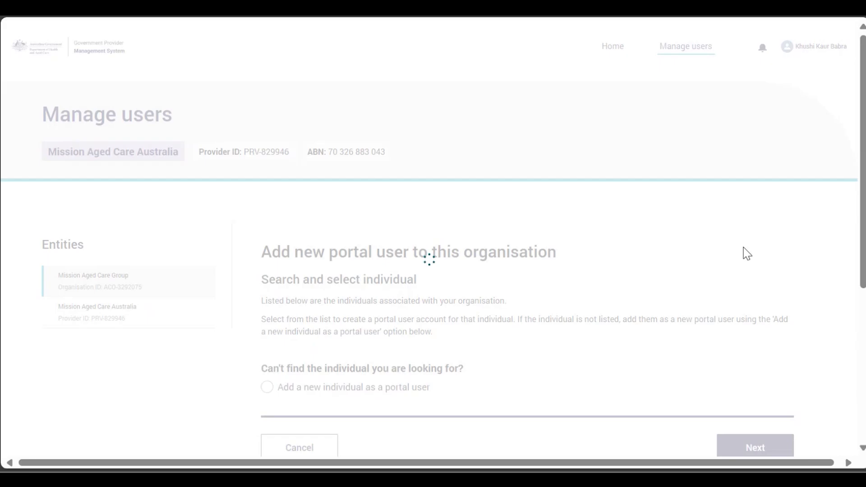
# Search the organisation's individuals for the new user's first name, which returns no records
pyautogui.scroll(-3, 746, 253)
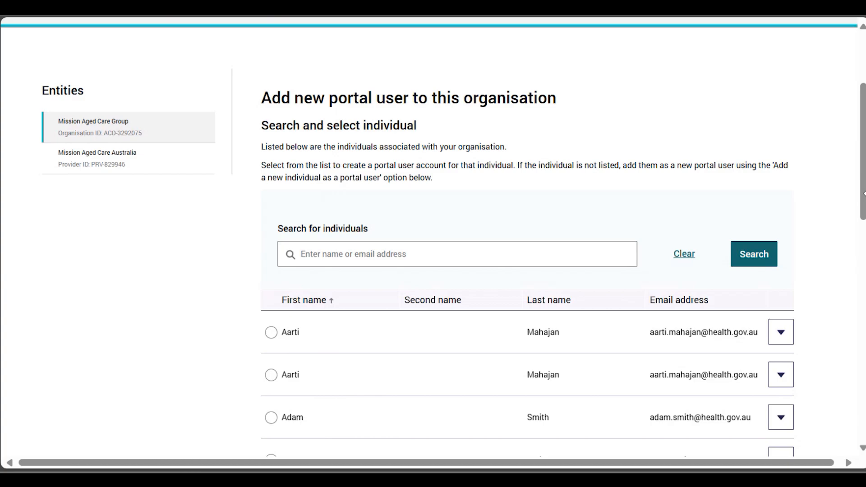
pyautogui.click(504, 258)
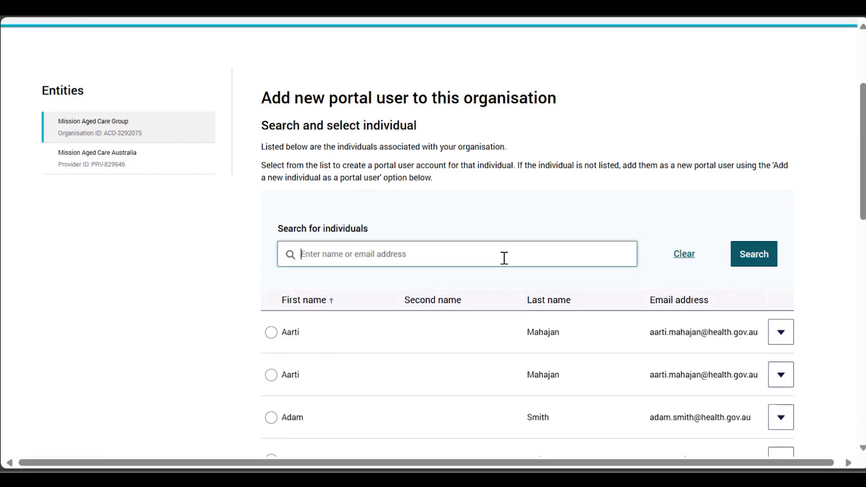
pyautogui.write('Tim')
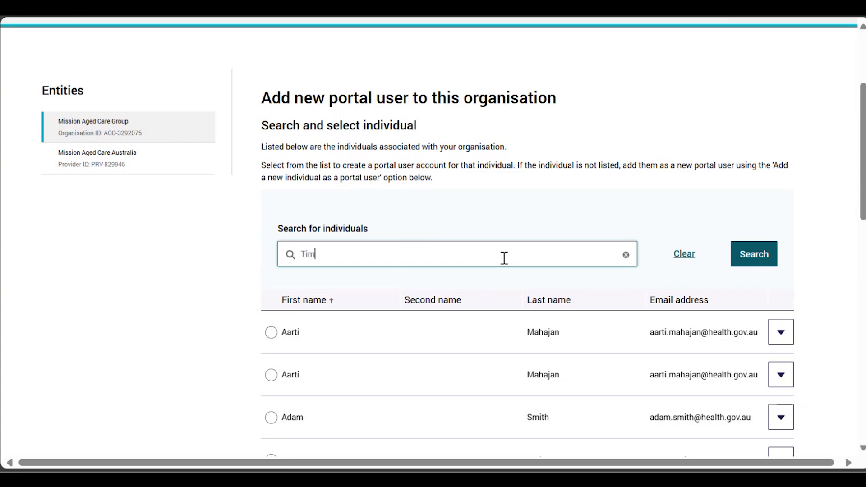
pyautogui.click(768, 259)
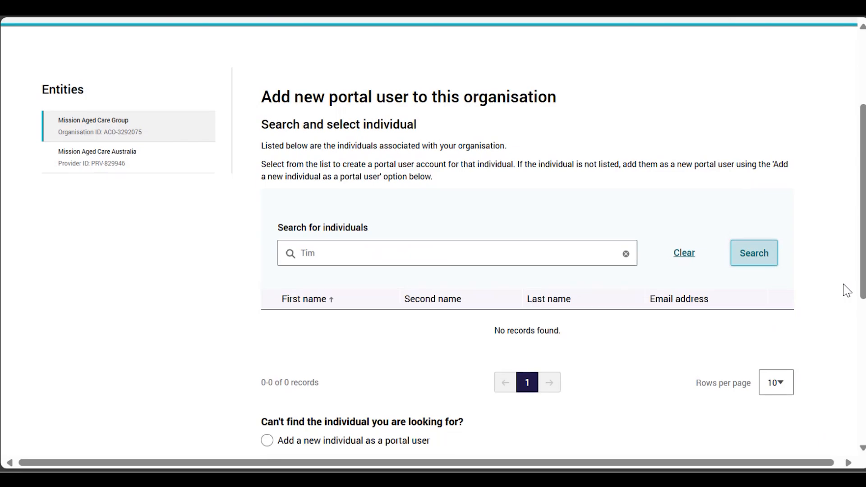
pyautogui.scroll(-2, 845, 290)
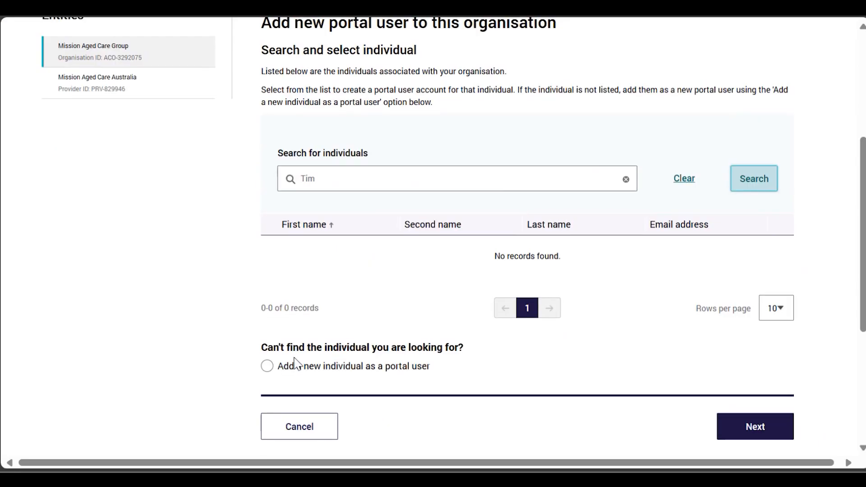
# Choose to add a brand-new individual and enter the user's first and last names
pyautogui.click(267, 366)
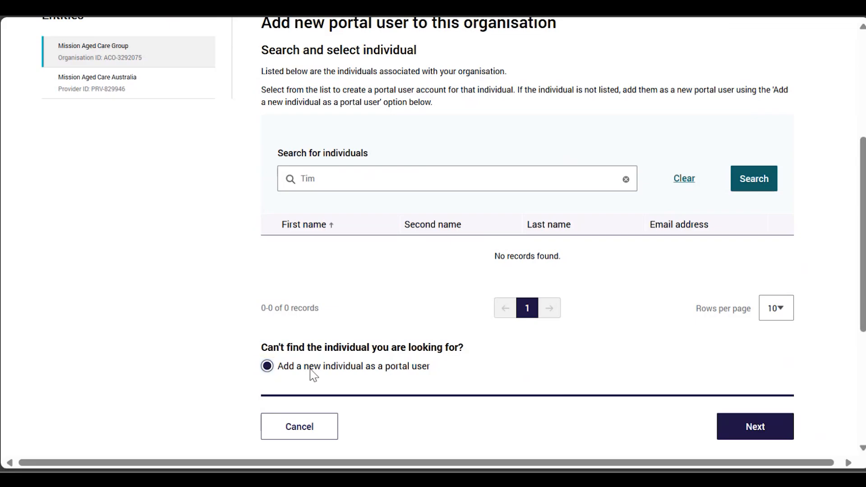
pyautogui.click(735, 425)
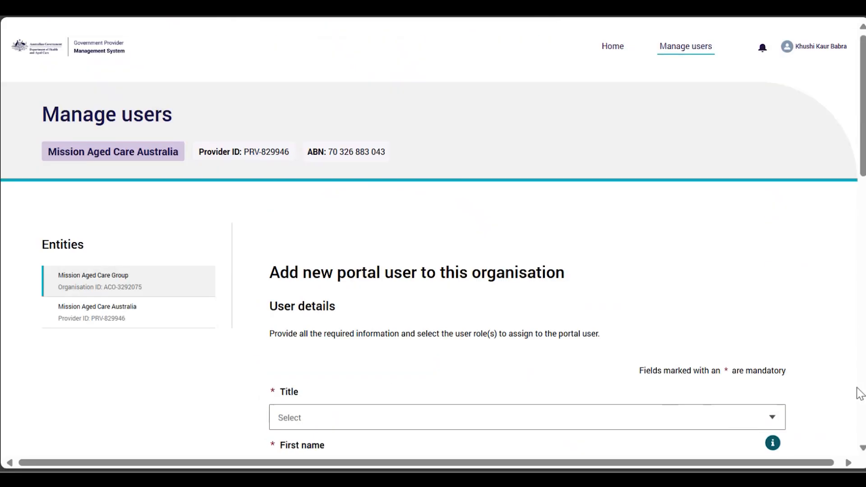
pyautogui.scroll(-5, 859, 393)
pyautogui.click(367, 234)
pyautogui.click(308, 356)
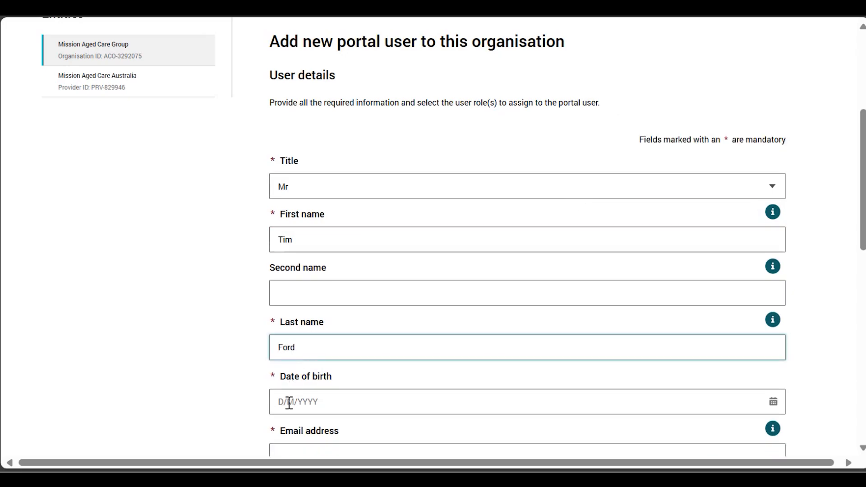
pyautogui.click(288, 400)
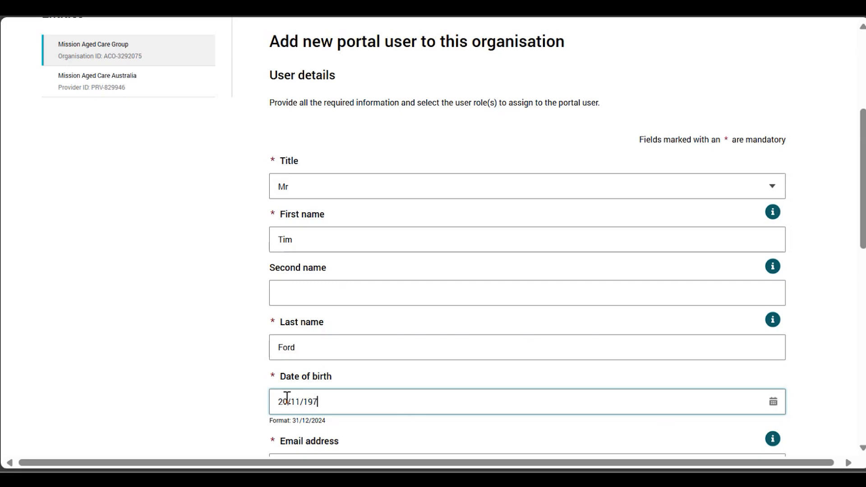
pyautogui.write('.au')
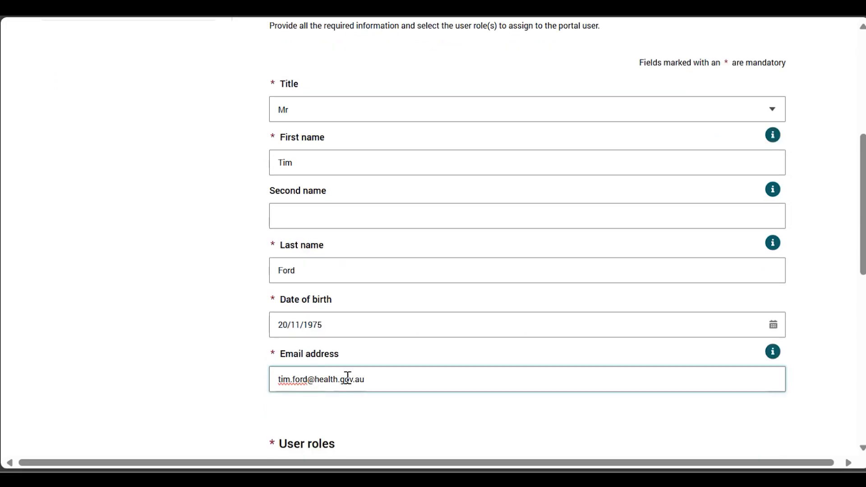
pyautogui.click(812, 395)
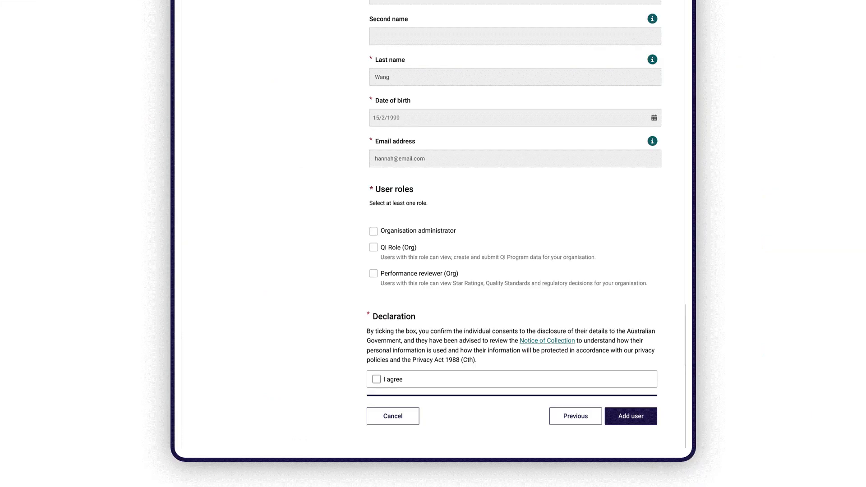
pyautogui.click(373, 230)
pyautogui.click(376, 379)
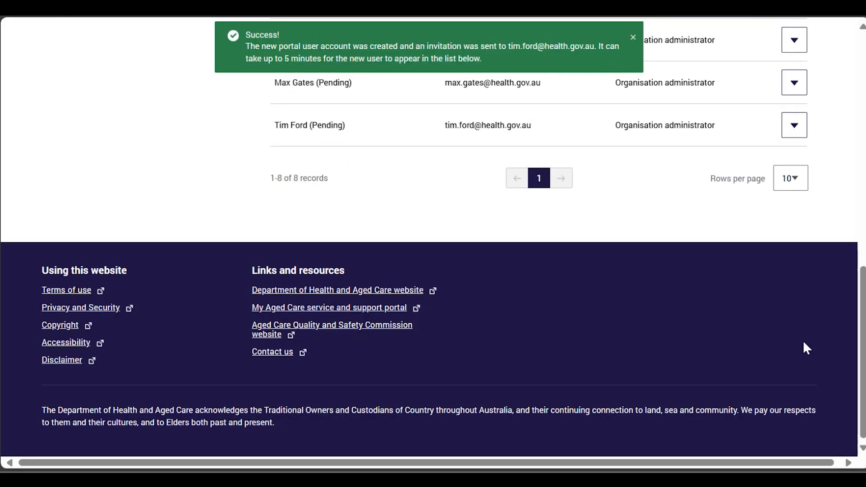
pyautogui.scroll(13, 802, 339)
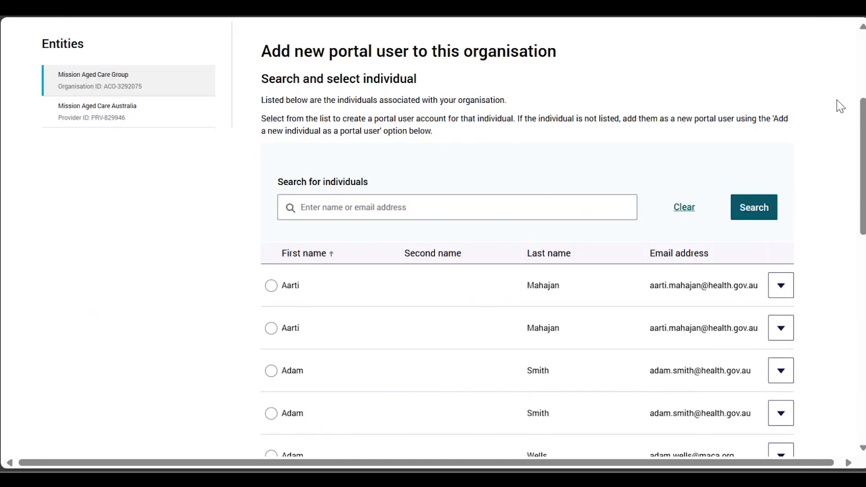
# Search individuals for the next user's first name and select the single matching record
pyautogui.click(601, 215)
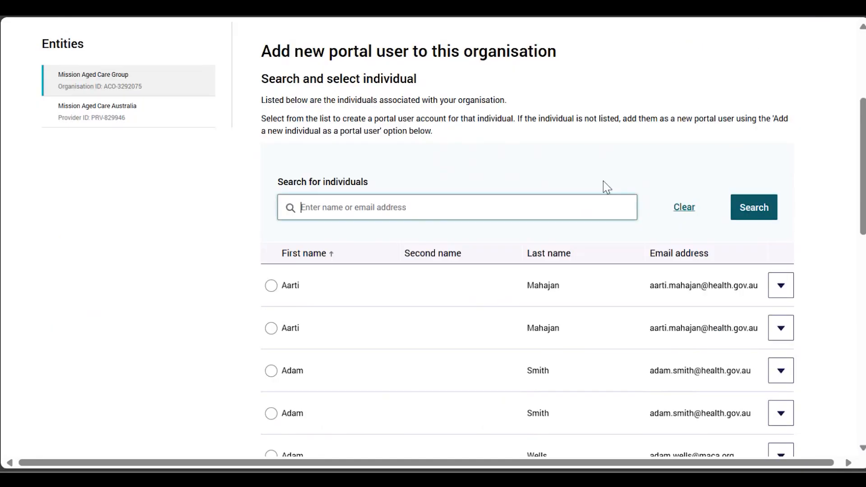
pyautogui.write('kristy')
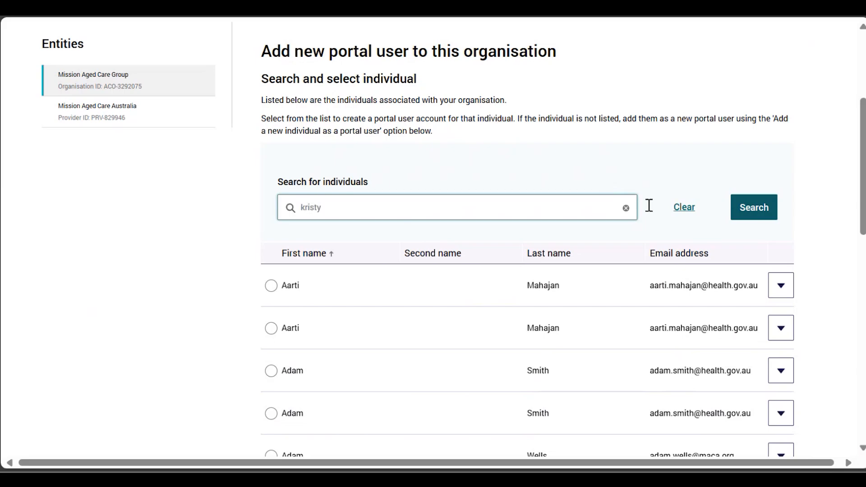
pyautogui.click(773, 213)
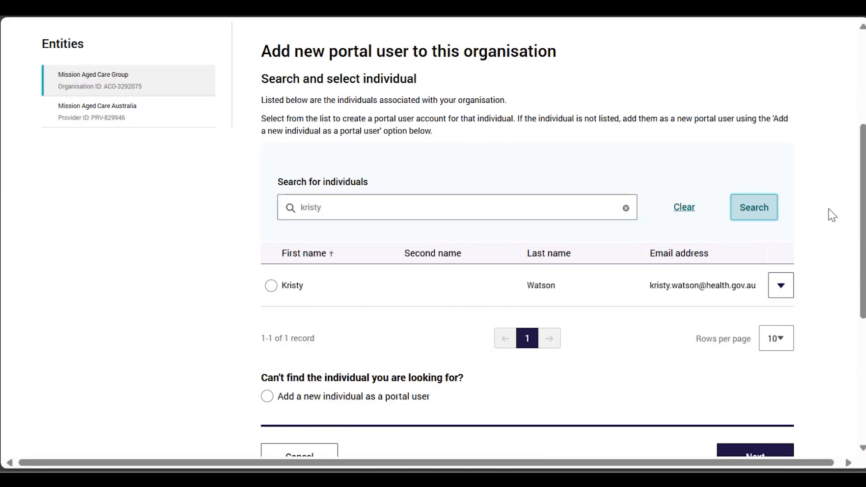
pyautogui.moveTo(860, 200); pyautogui.dragTo(862, 208)
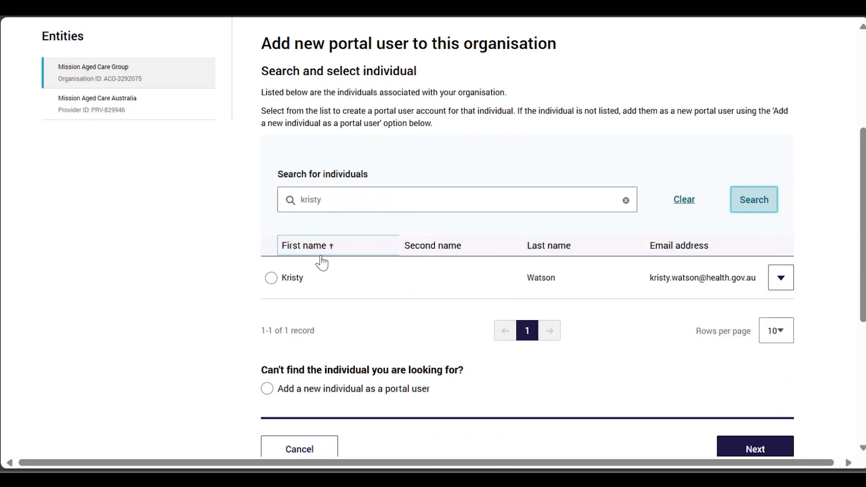
pyautogui.click(271, 277)
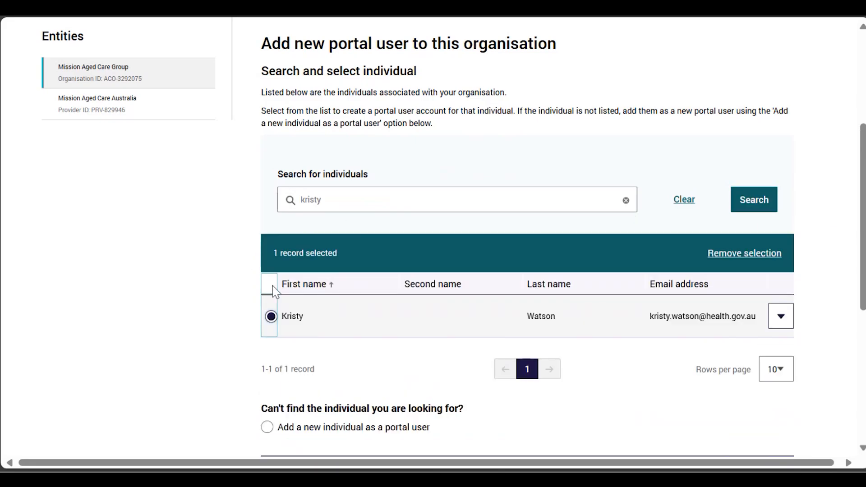
pyautogui.scroll(-1, 389, 349)
pyautogui.scroll(-1, 389, 348)
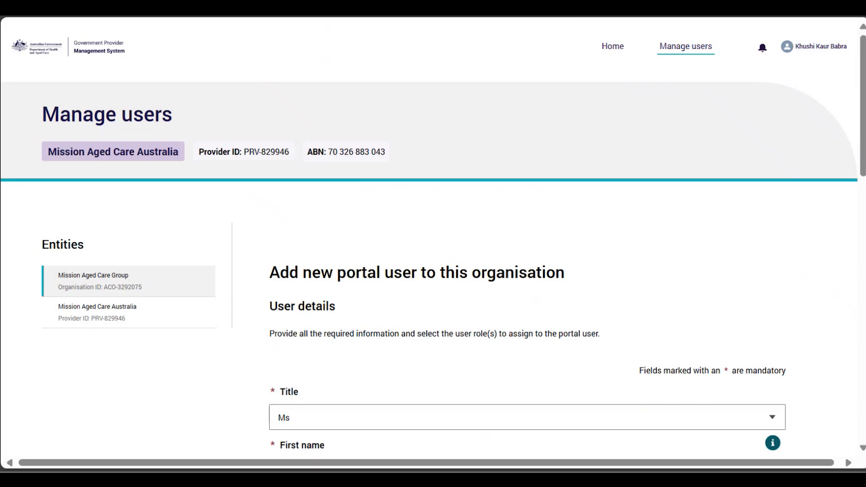
# Scroll down through the user details form for the existing individual
pyautogui.moveTo(862, 142); pyautogui.dragTo(863, 220)
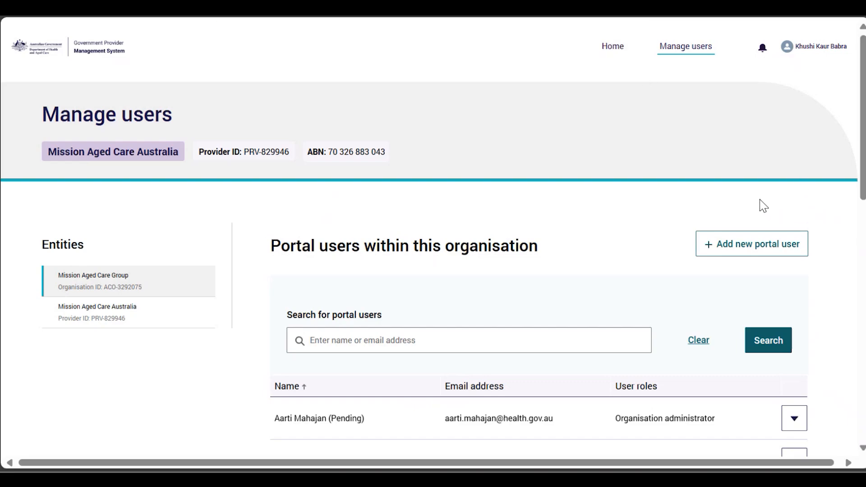
# Switch to the Mission Aged Care Australia provider and begin adding a new portal user to it
pyautogui.click(153, 328)
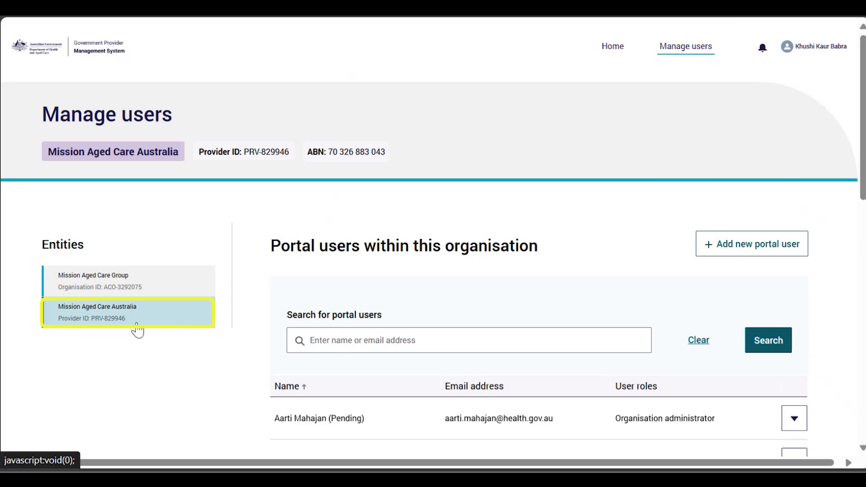
pyautogui.click(742, 251)
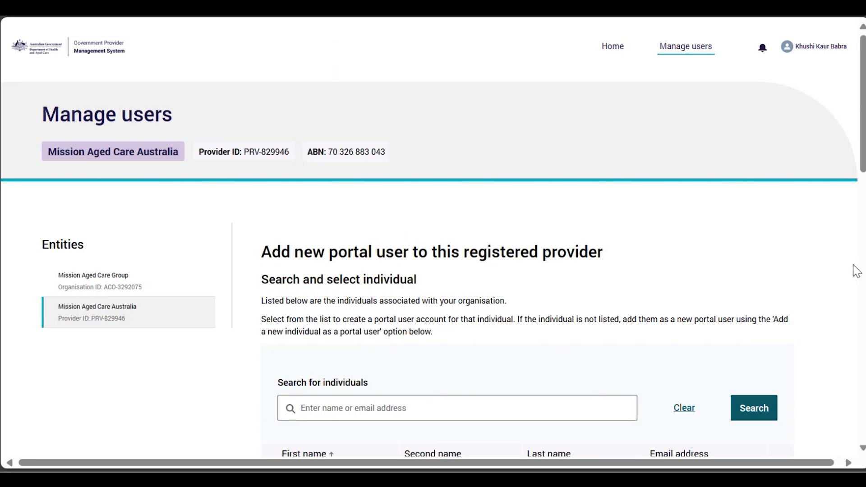
pyautogui.scroll(-3, 856, 271)
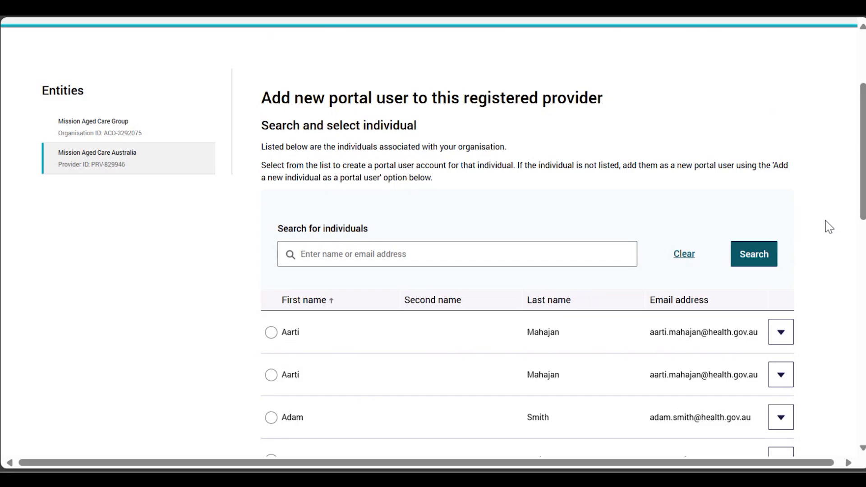
# Search the provider's individuals for the new user's partial first name, finding no records
pyautogui.click(523, 261)
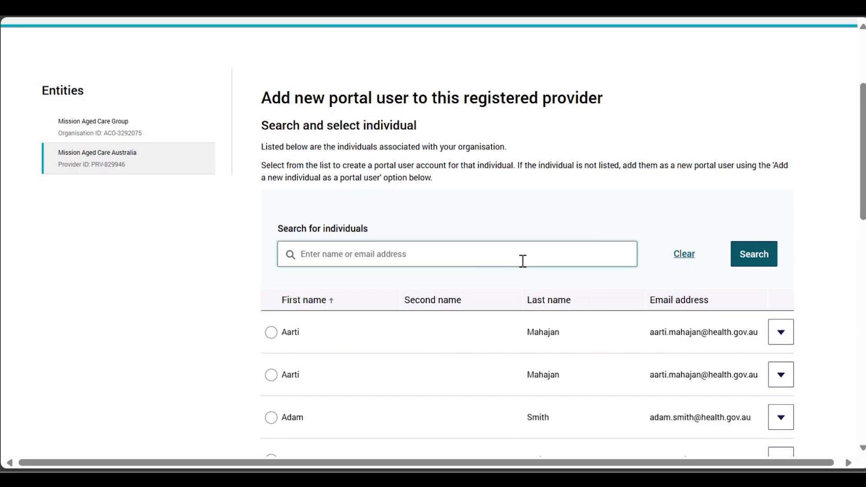
pyautogui.write('cath')
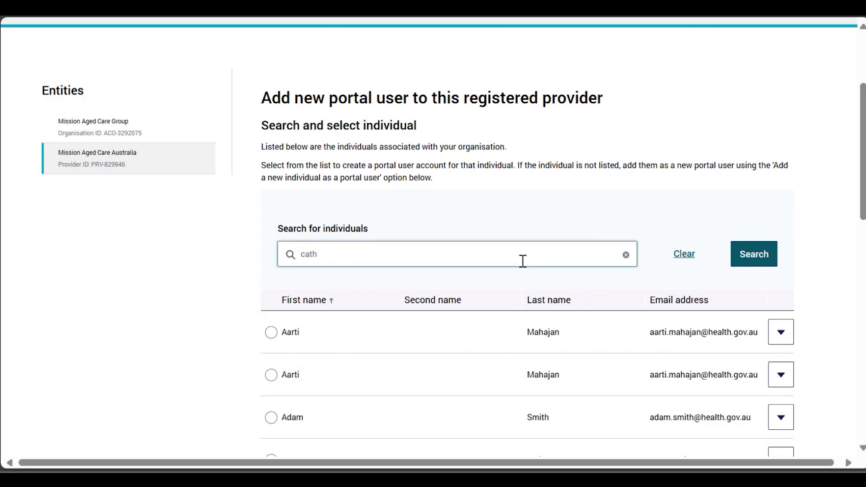
pyautogui.click(749, 259)
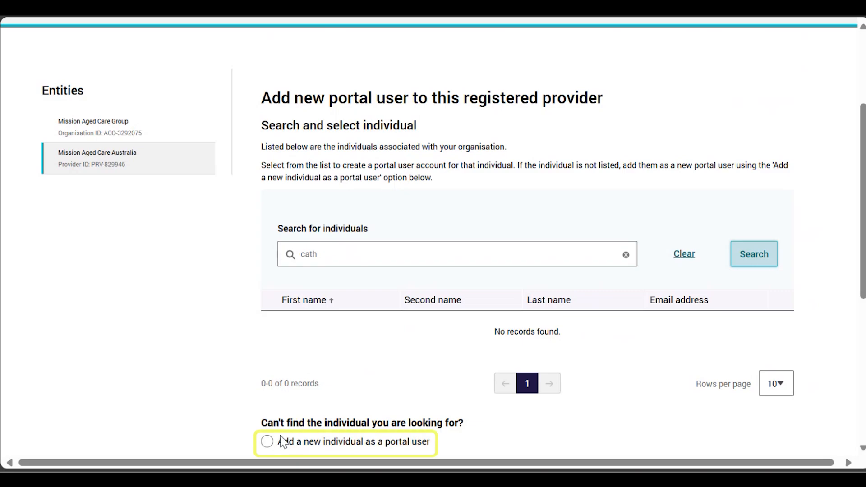
pyautogui.click(270, 443)
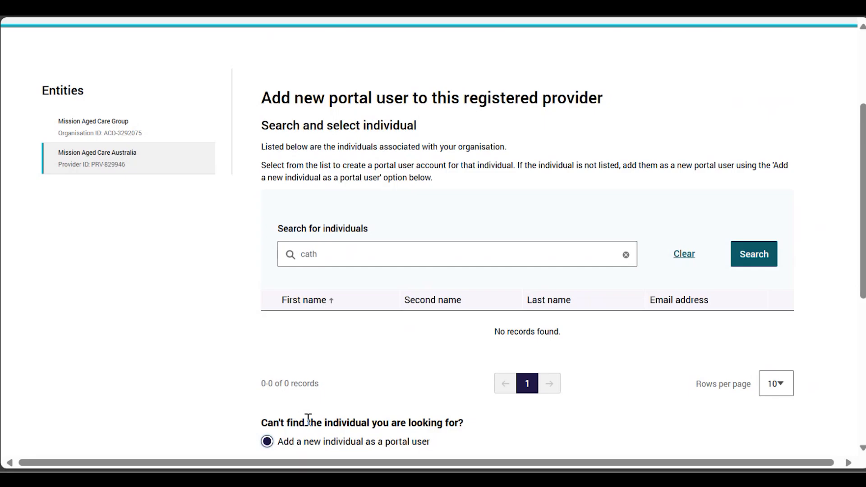
pyautogui.scroll(-3, 307, 418)
pyautogui.click(744, 356)
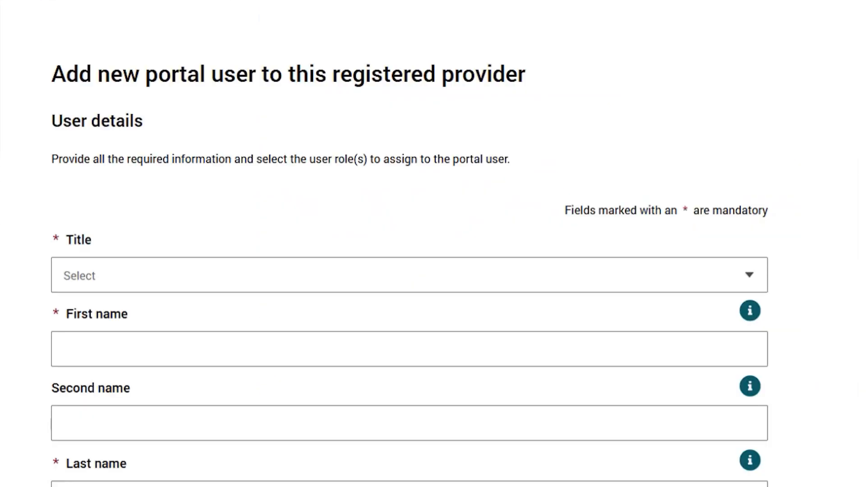
pyautogui.scroll(-2, 410, 243)
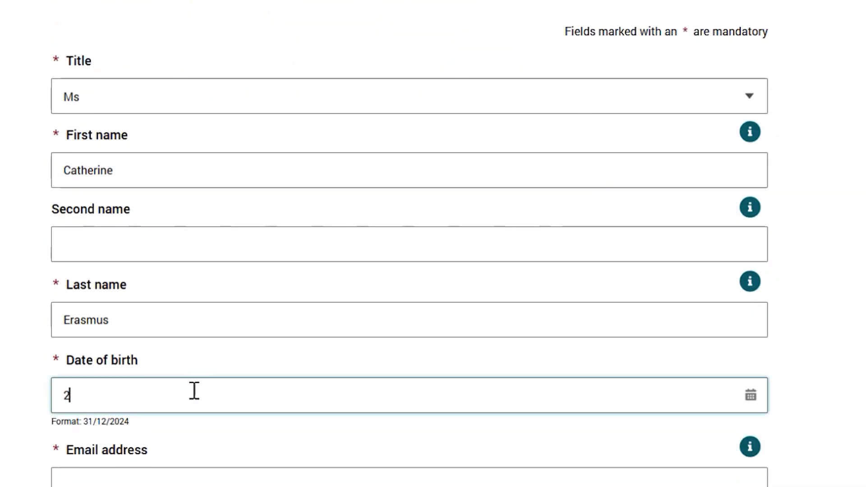
pyautogui.click(139, 477)
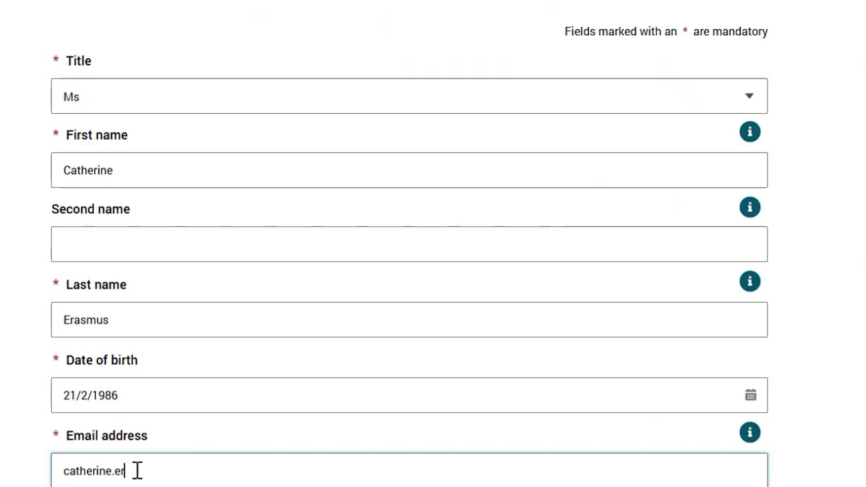
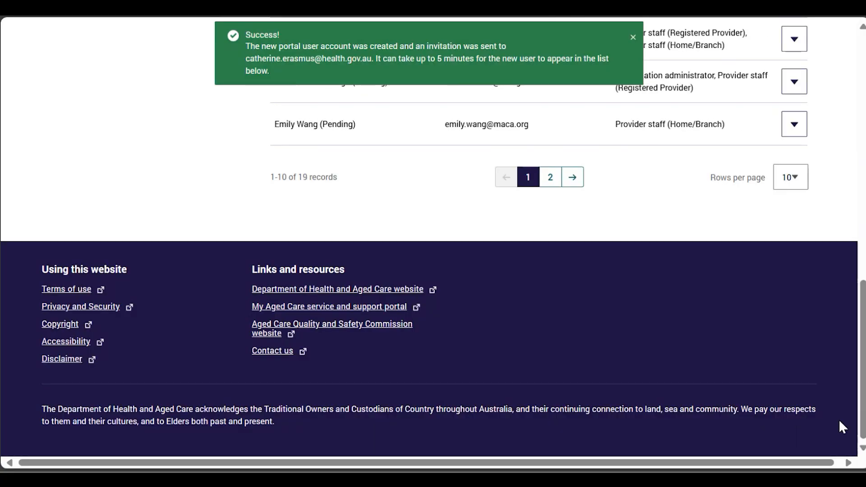
# Add another portal user by searching the individual's first name and selecting the matching record
pyautogui.scroll(10, 838, 419)
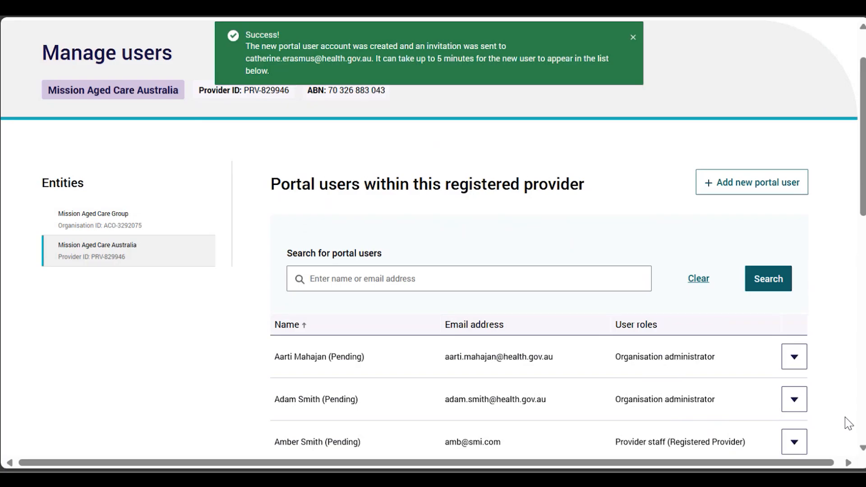
pyautogui.click(751, 183)
pyautogui.write('Ivan')
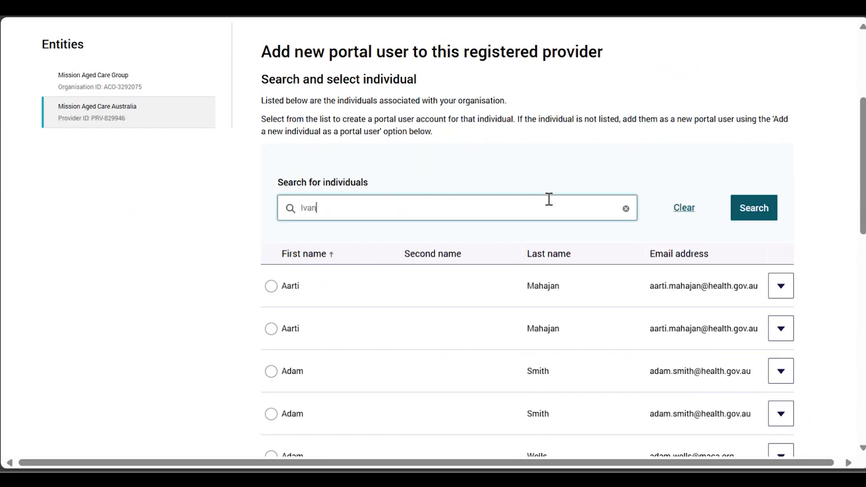
pyautogui.click(767, 221)
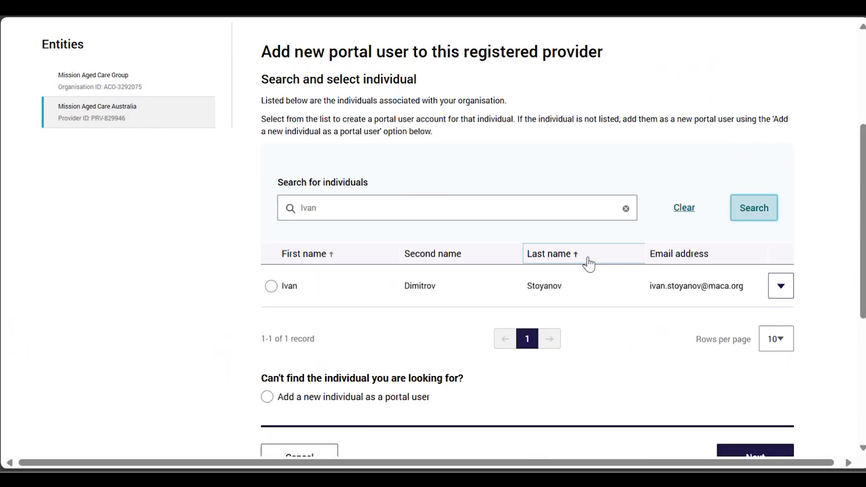
pyautogui.click(273, 288)
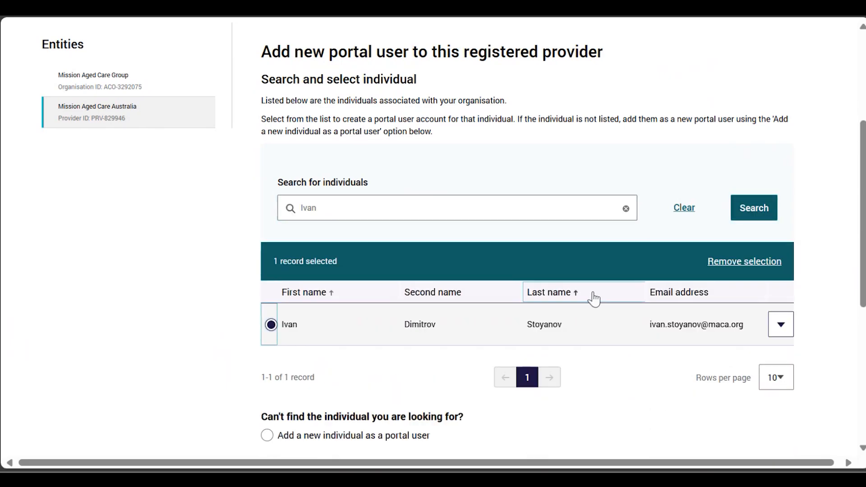
pyautogui.scroll(-2, 765, 343)
pyautogui.click(750, 418)
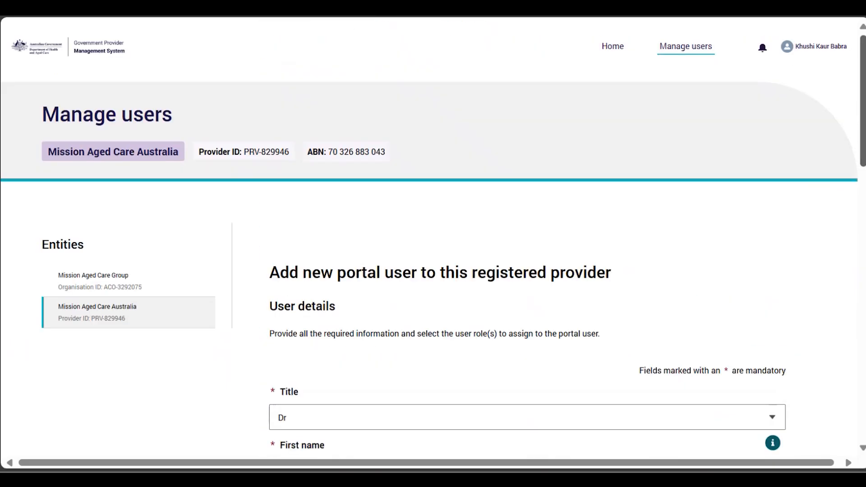
# Scroll down to review the prefilled names, date of birth and email address
pyautogui.moveTo(863, 127); pyautogui.dragTo(862, 203)
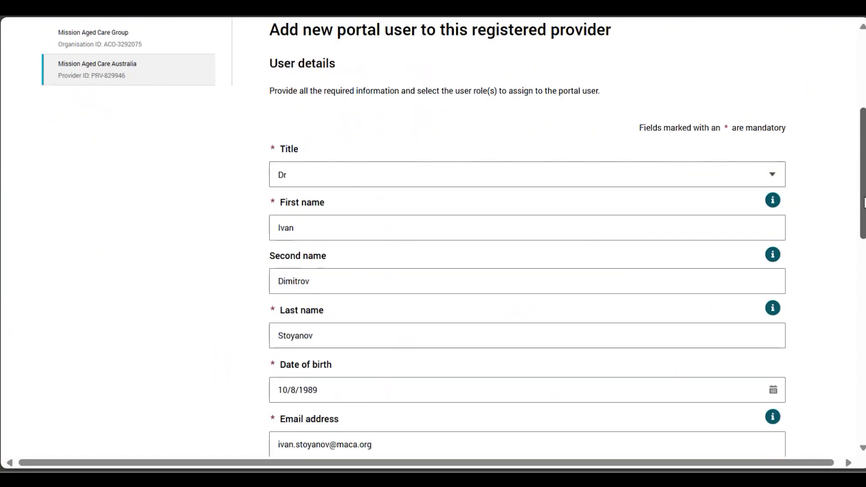